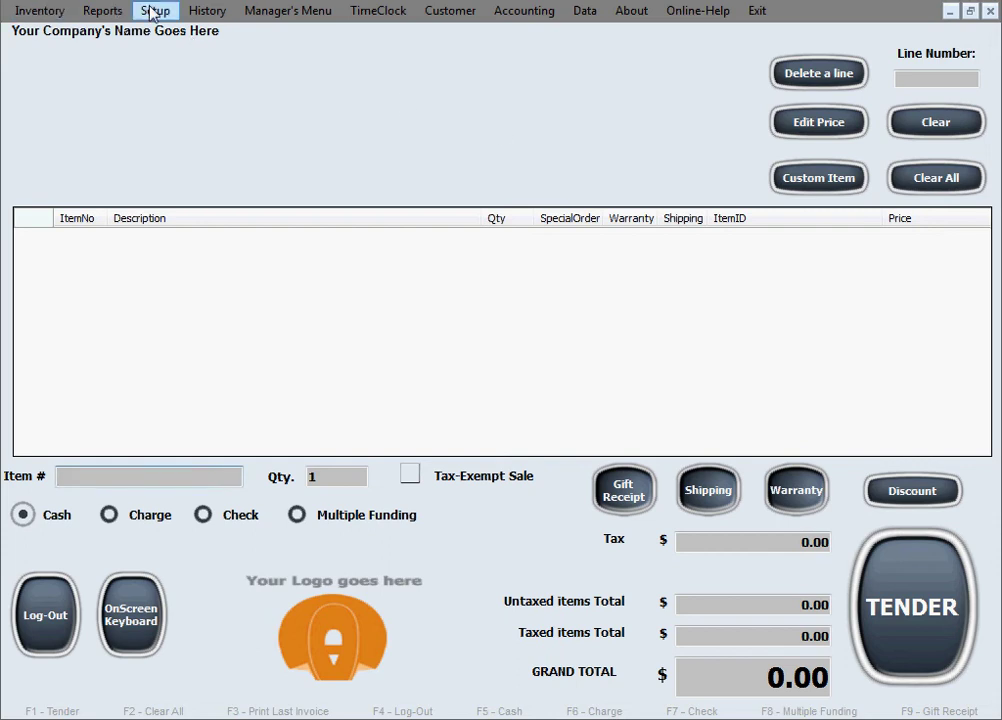
Open the General Info setup and review the company name, phone, address, register and location fields.
{"action": "left_click", "coordinate": [150, 11]}
{"action": "left_click", "coordinate": [300, 76]}
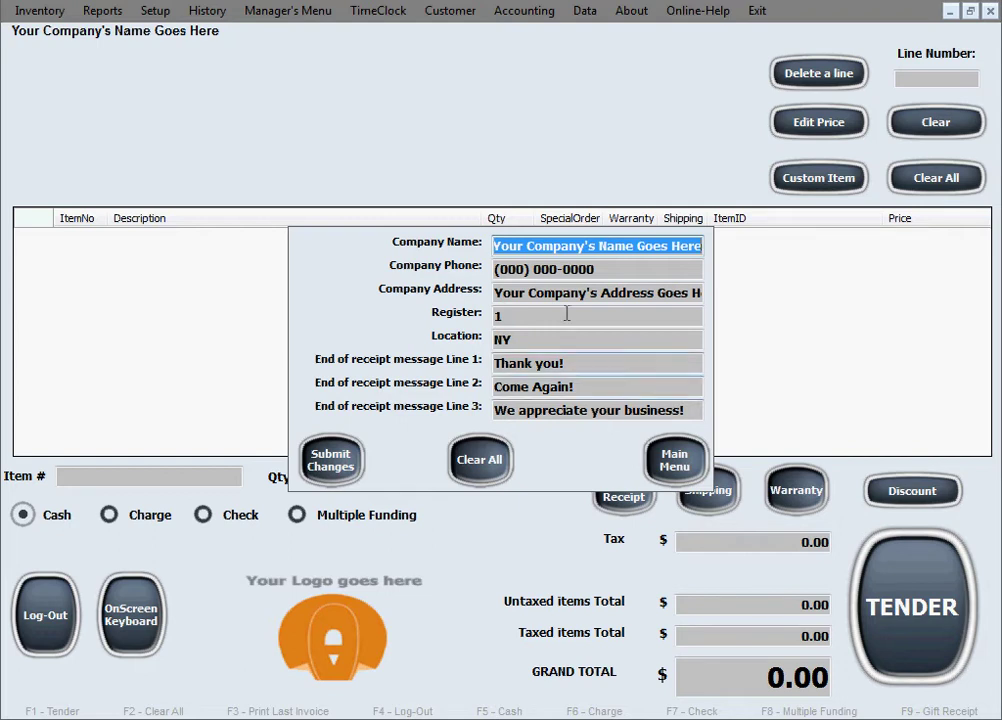
{"action": "left_click", "coordinate": [496, 248]}
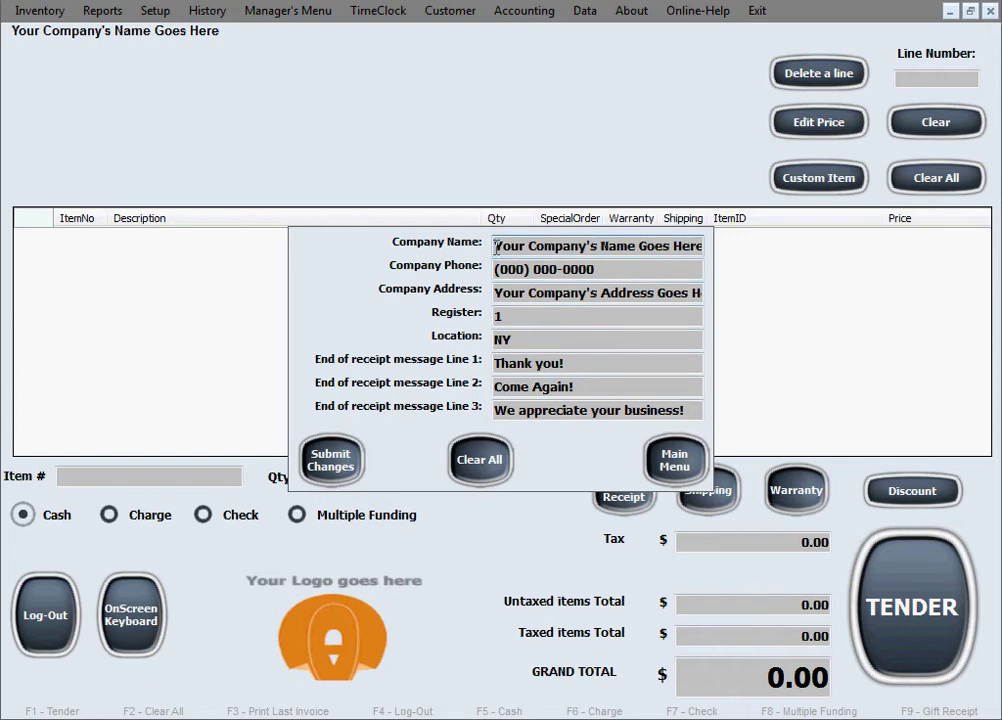
{"action": "left_click_drag", "start_coordinate": [496, 248], "coordinate": [704, 247]}
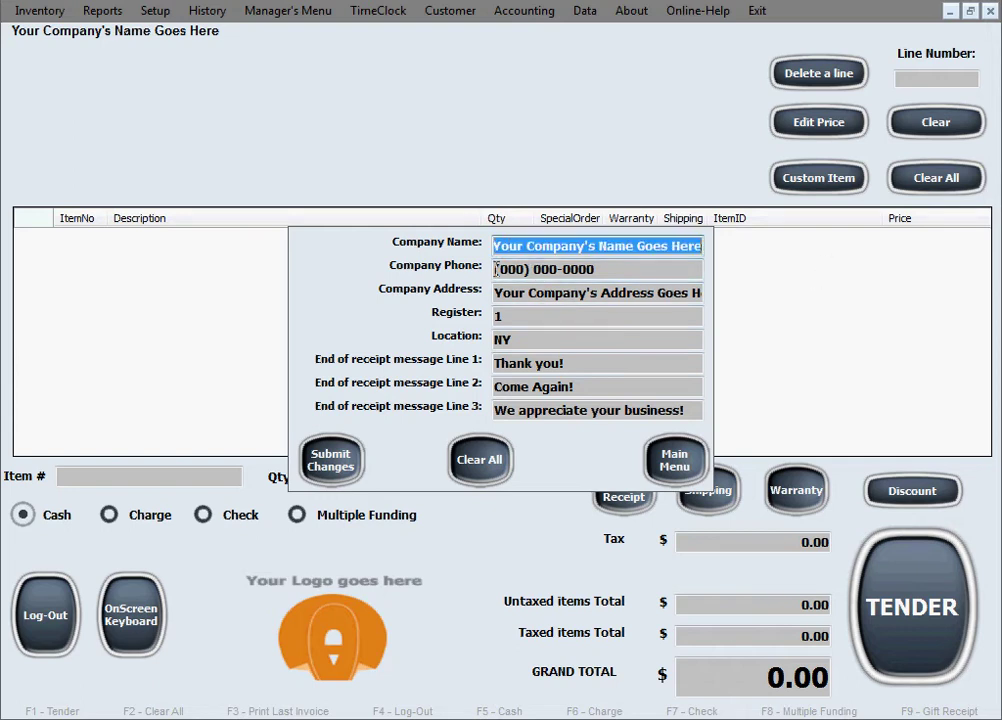
{"action": "left_click_drag", "start_coordinate": [493, 270], "coordinate": [696, 272]}
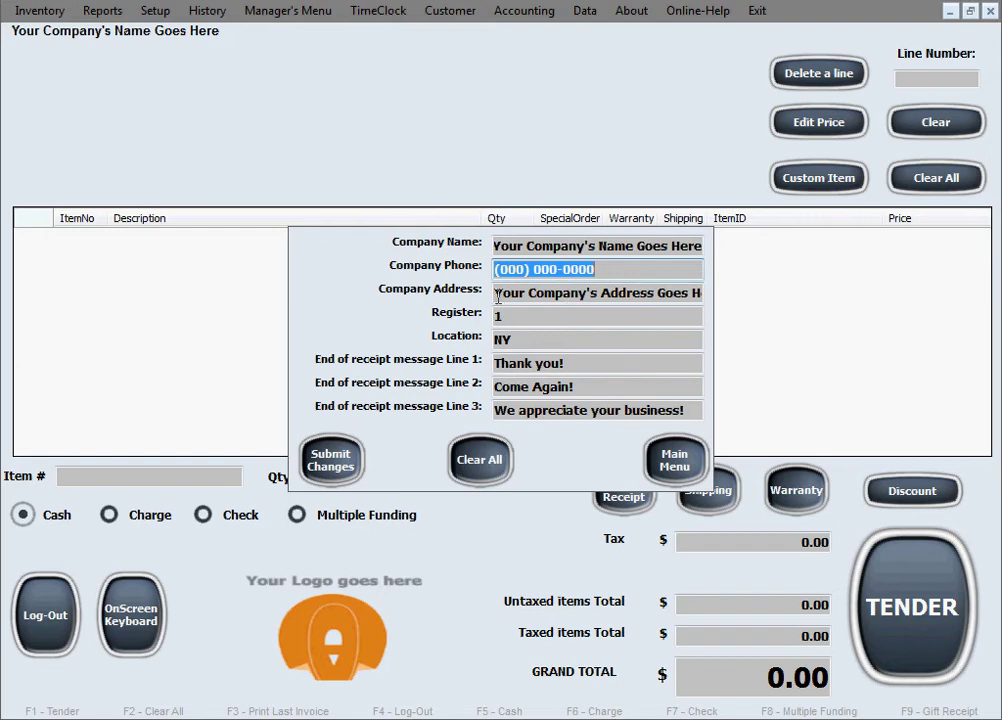
{"action": "left_click_drag", "start_coordinate": [496, 293], "coordinate": [796, 297]}
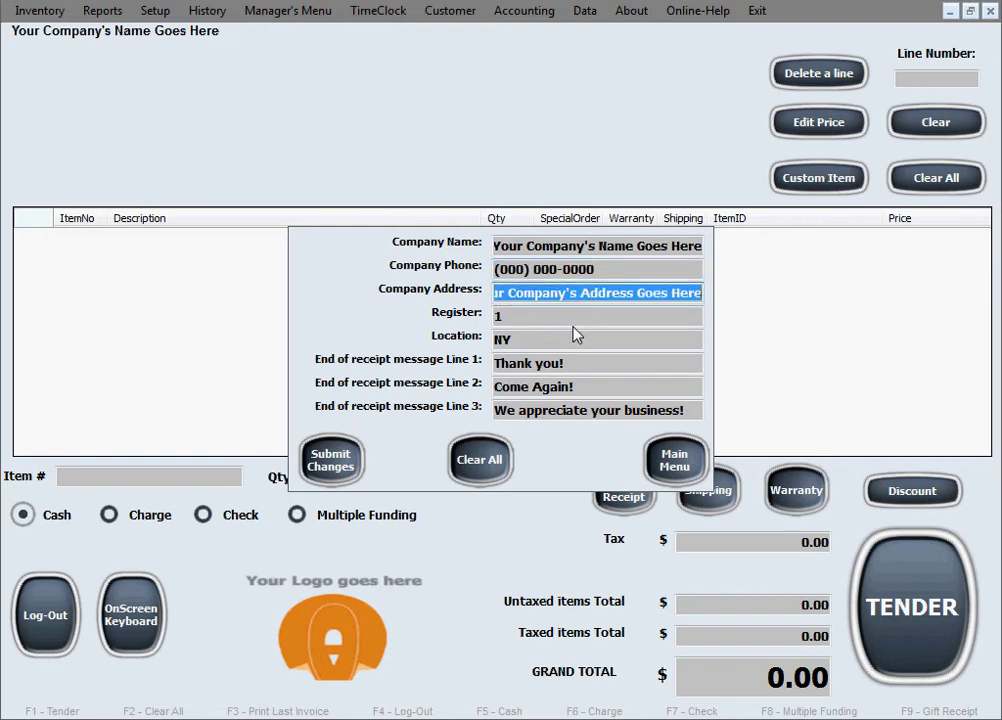
{"action": "left_click_drag", "start_coordinate": [570, 317], "coordinate": [497, 316]}
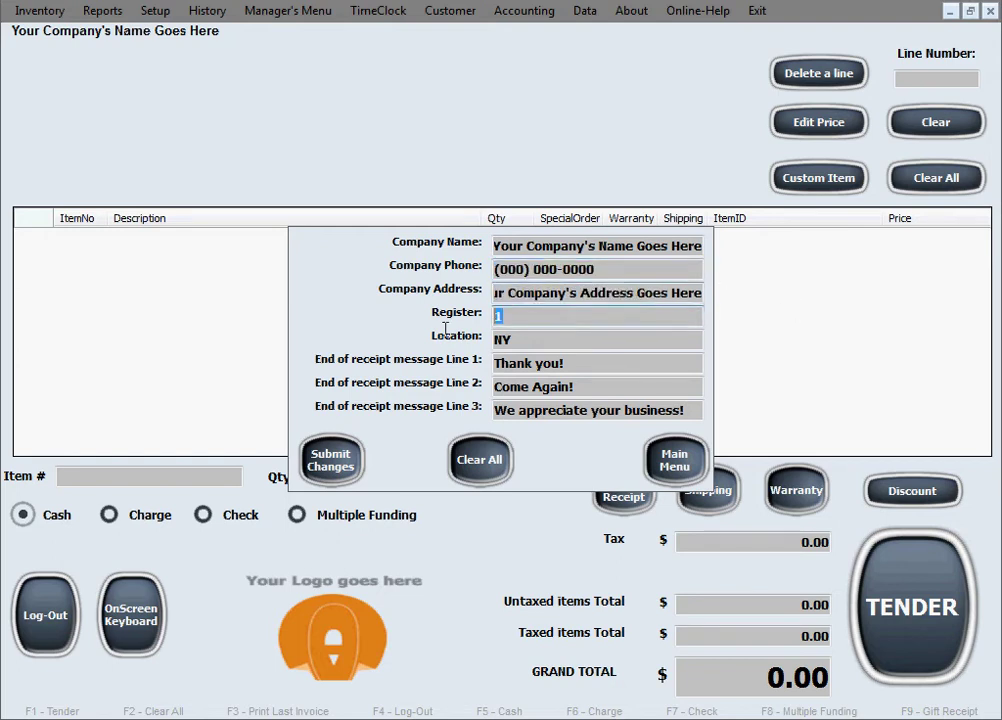
{"action": "left_click", "coordinate": [555, 340]}
{"action": "double_click", "coordinate": [544, 341]}
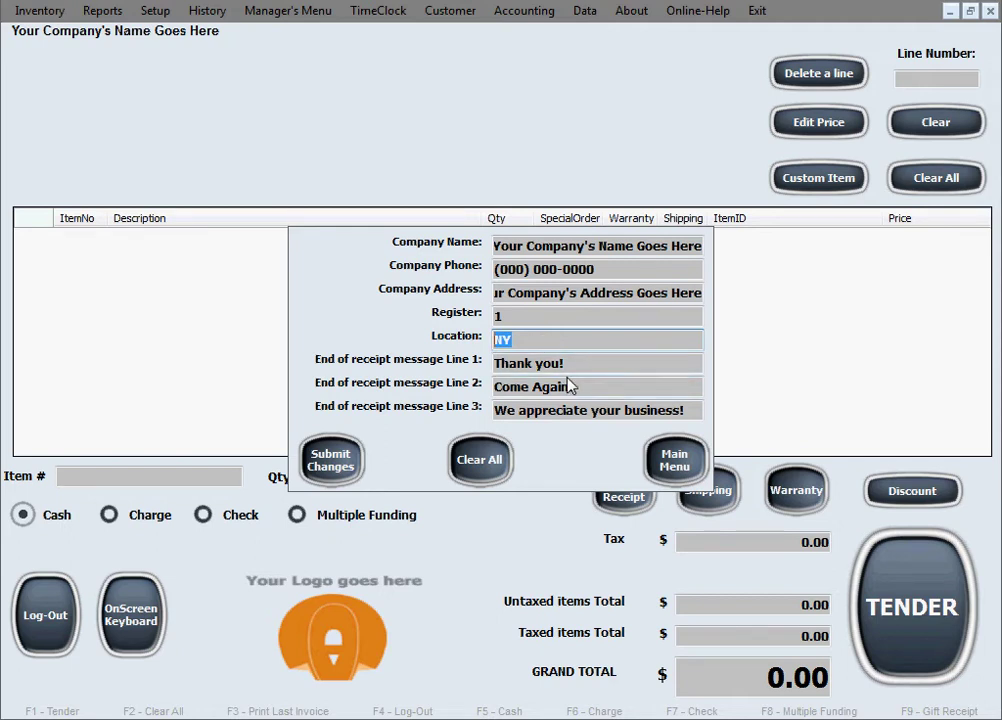
Go through the three end-of-receipt message lines and submit the company's general information.
{"action": "left_click", "coordinate": [575, 362]}
{"action": "left_click", "coordinate": [497, 363]}
{"action": "left_click", "coordinate": [605, 386]}
{"action": "left_click", "coordinate": [689, 410]}
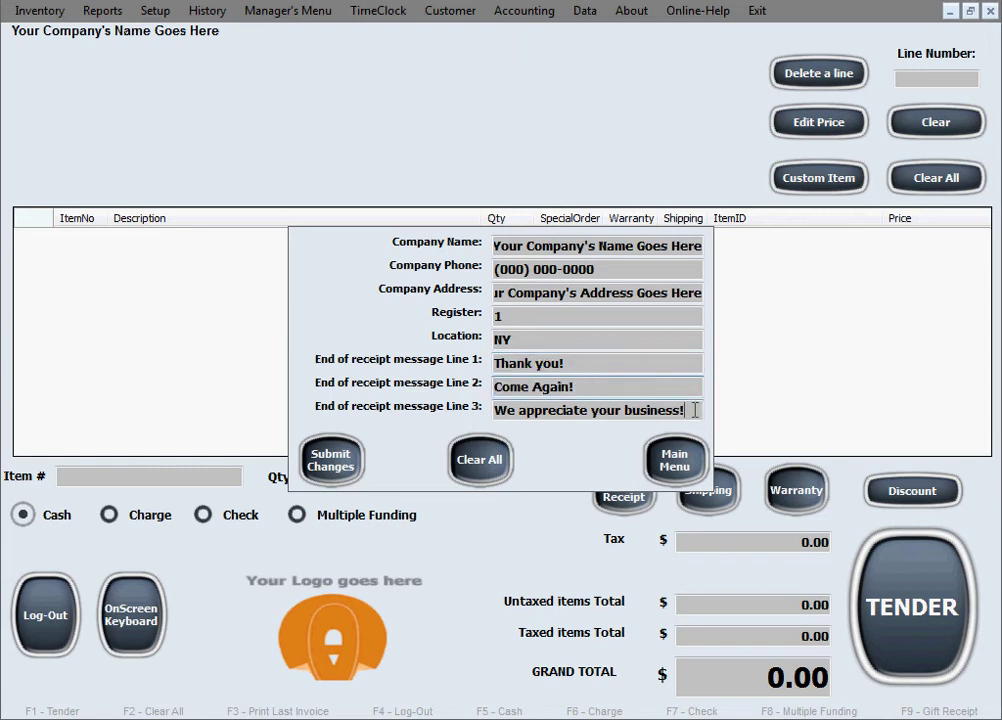
{"action": "left_click", "coordinate": [590, 362]}
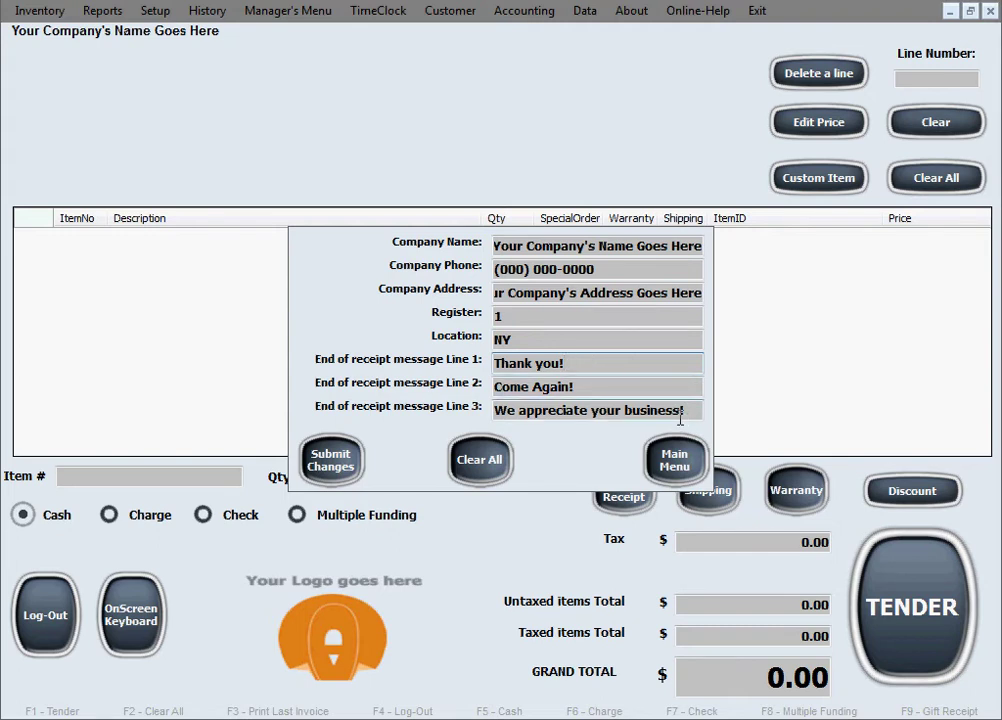
{"action": "left_click_drag", "start_coordinate": [576, 369], "coordinate": [500, 362]}
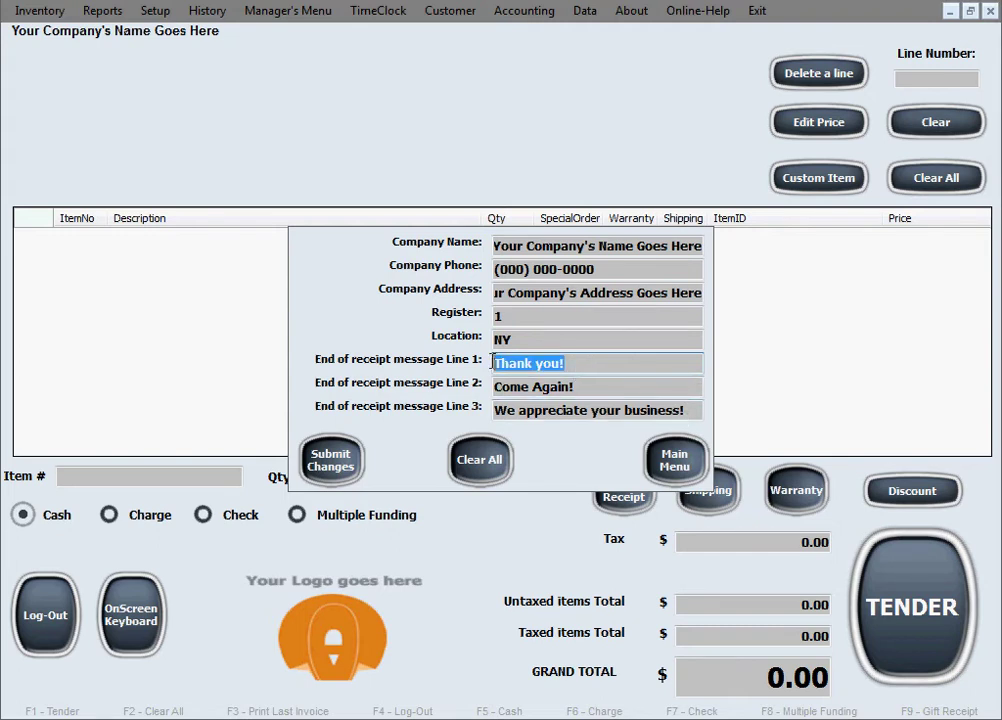
{"action": "left_click_drag", "start_coordinate": [586, 389], "coordinate": [495, 387]}
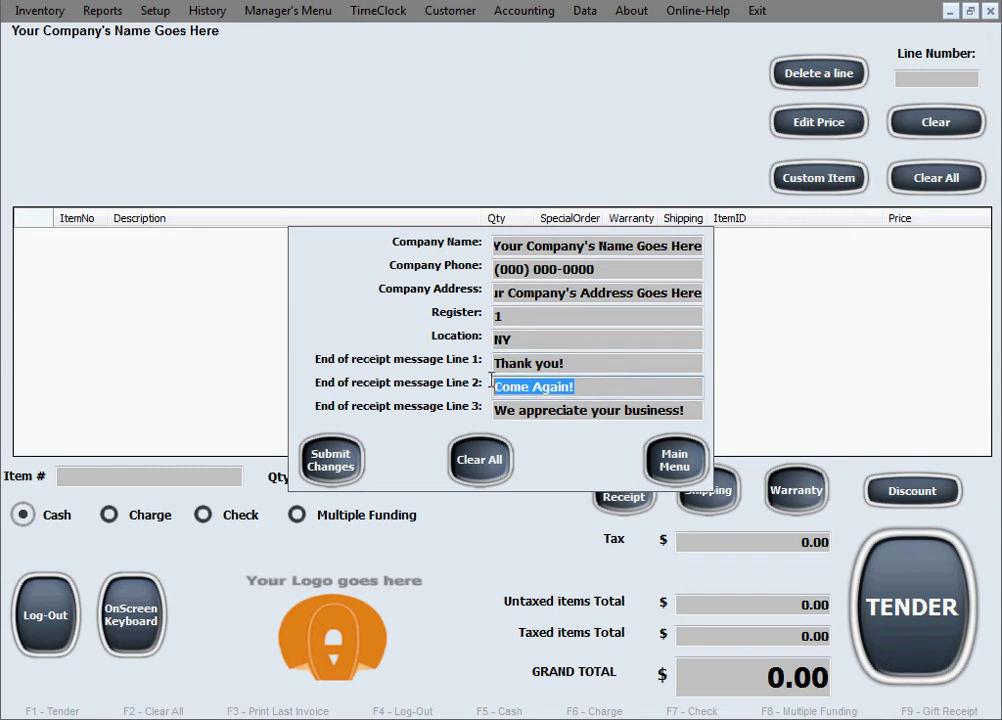
{"action": "left_click", "coordinate": [689, 411]}
{"action": "triple_click", "coordinate": [689, 411]}
{"action": "left_click", "coordinate": [697, 411]}
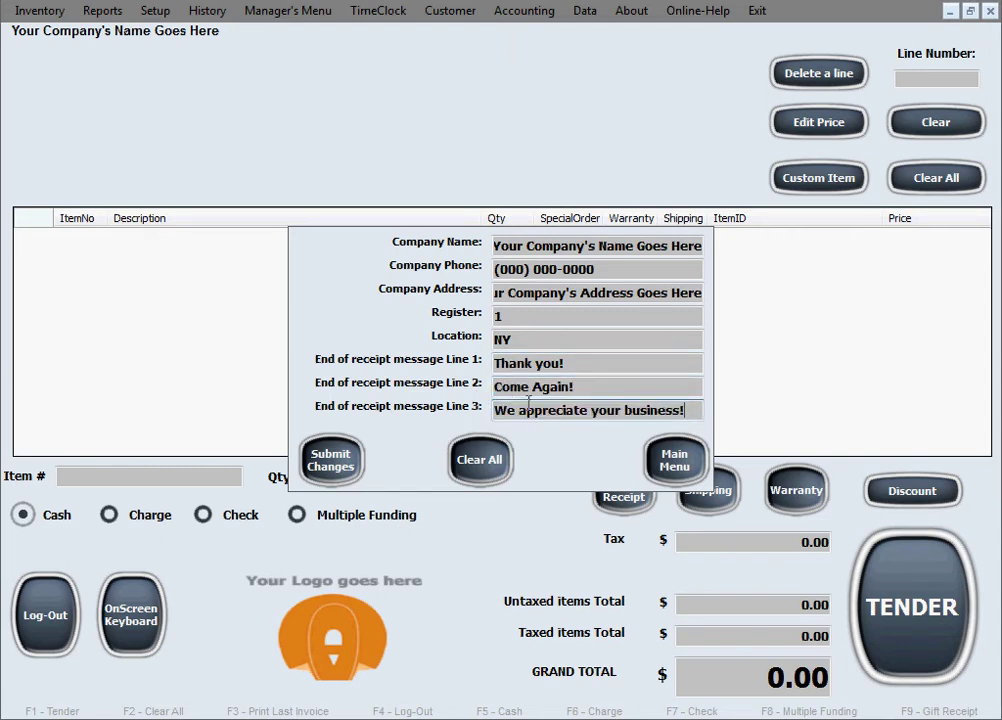
{"action": "left_click", "coordinate": [337, 465]}
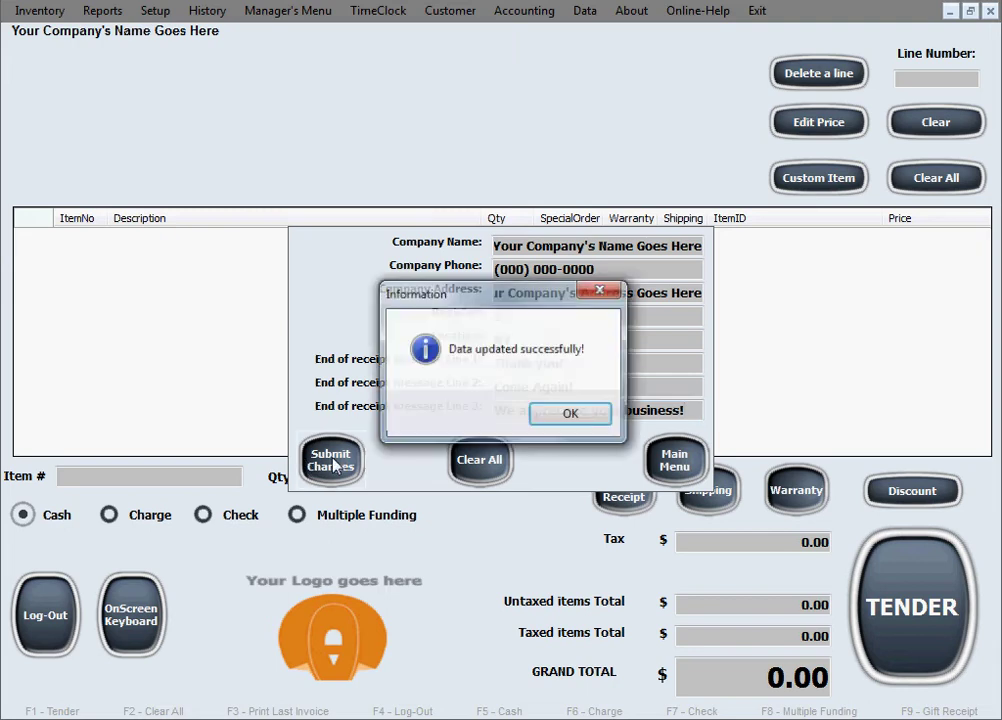
{"action": "left_click", "coordinate": [565, 420]}
In the Invoice / Receipt Setup, set the font to Tahoma and the font size to 10.
{"action": "left_click", "coordinate": [171, 12]}
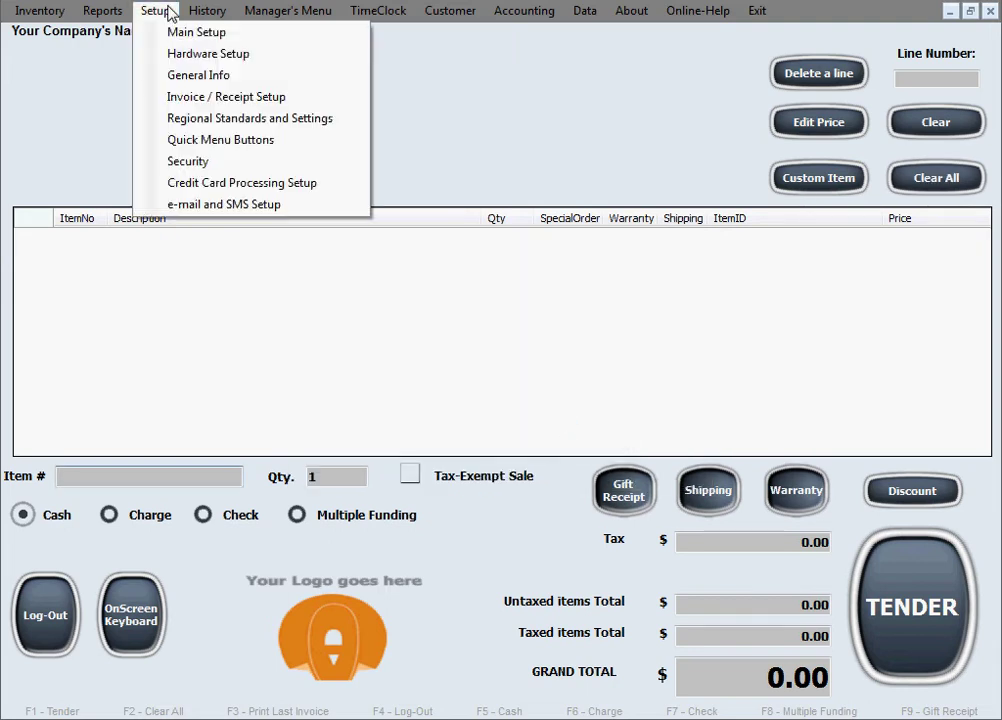
{"action": "left_click", "coordinate": [296, 100]}
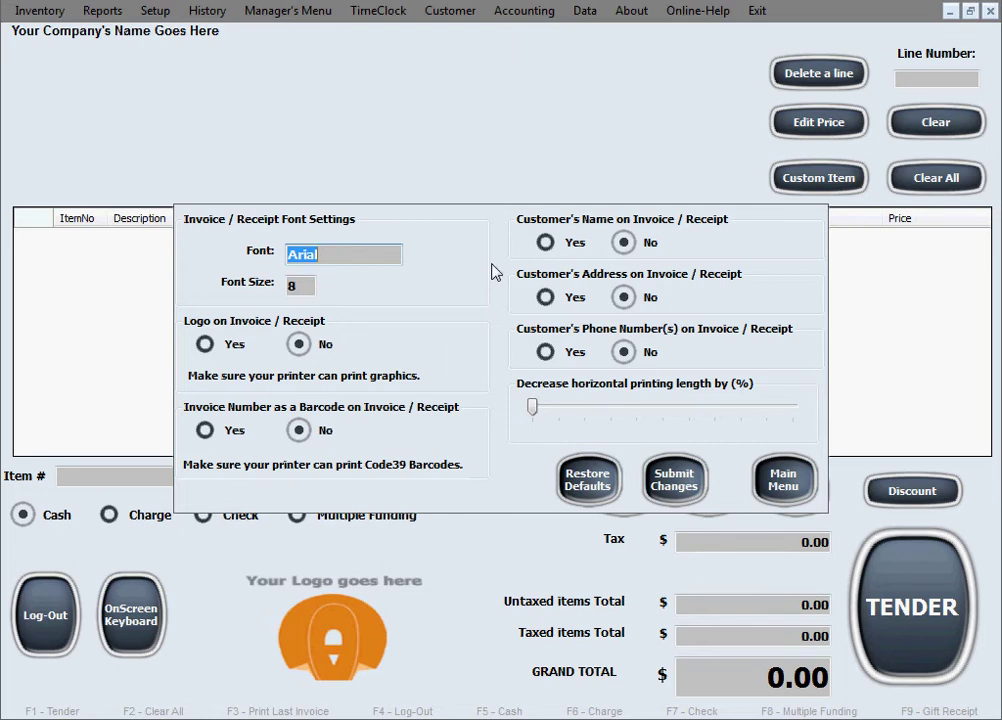
{"action": "left_click", "coordinate": [380, 263]}
{"action": "double_click", "coordinate": [380, 263]}
{"action": "type", "text": "Tahoma"}
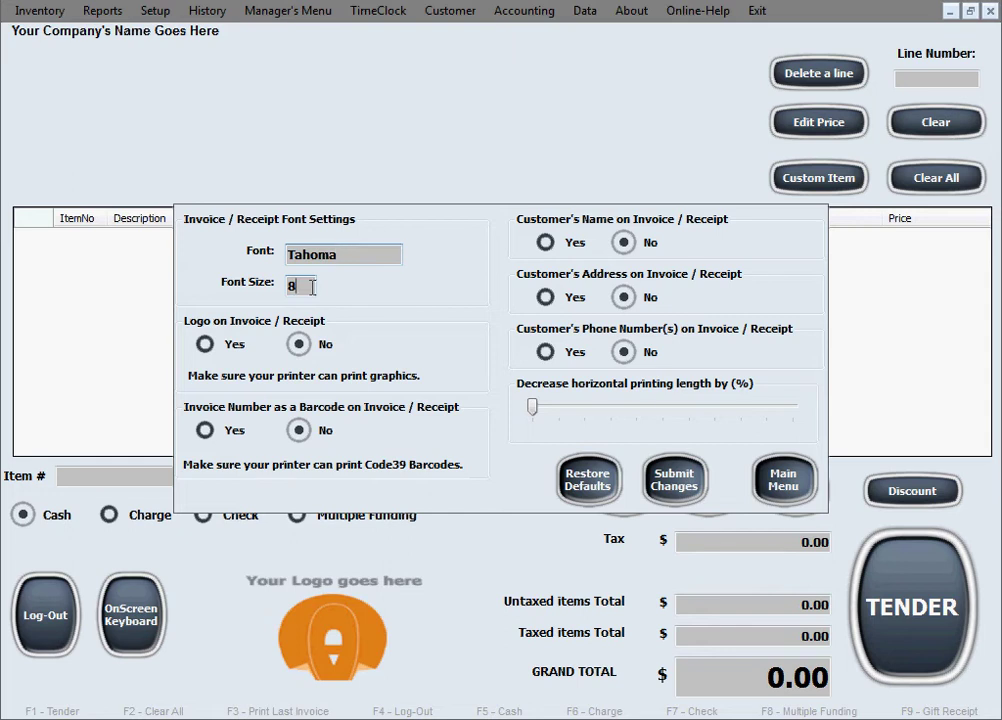
{"action": "double_click", "coordinate": [286, 287]}
{"action": "type", "text": "10"}
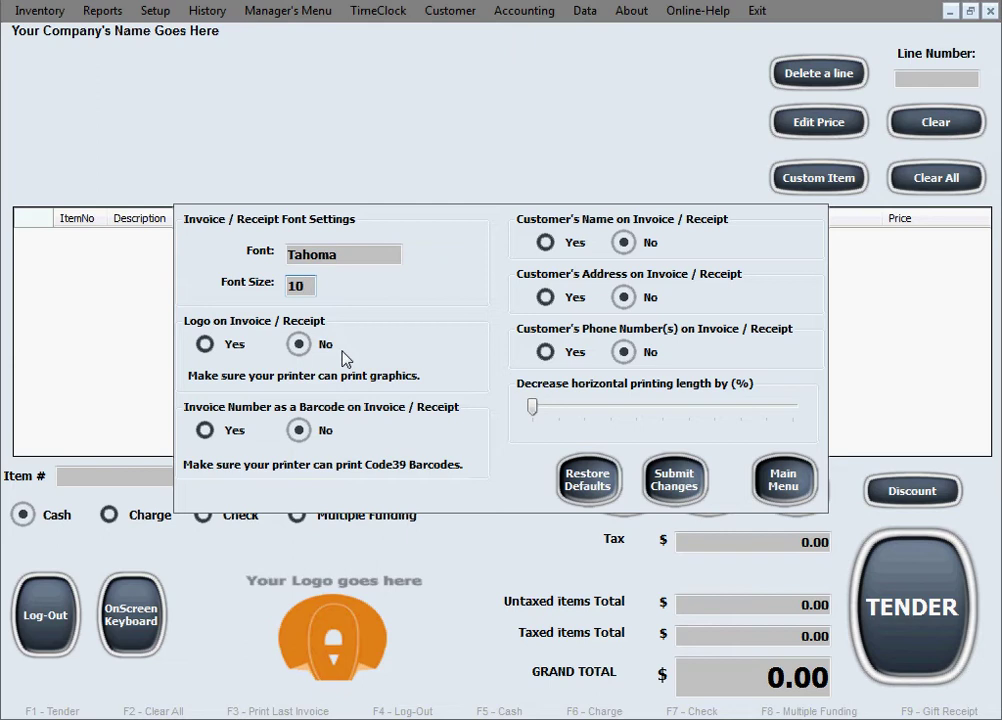
Enable printing of the logo and of the invoice number as a barcode on the invoice / receipt.
{"action": "left_click", "coordinate": [204, 344]}
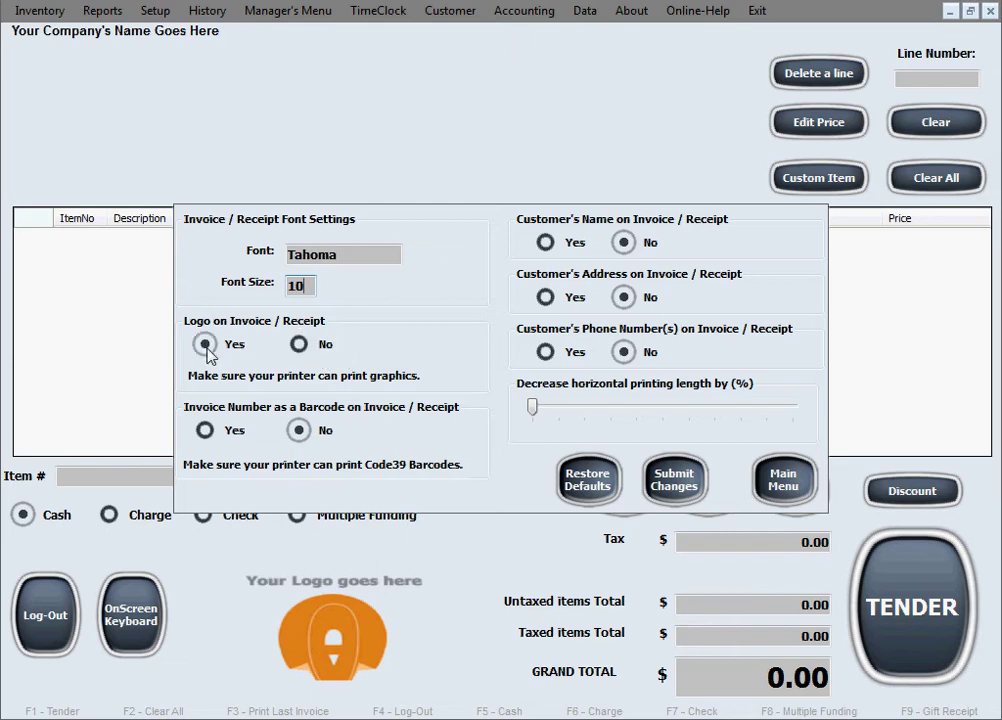
{"action": "left_click", "coordinate": [299, 344]}
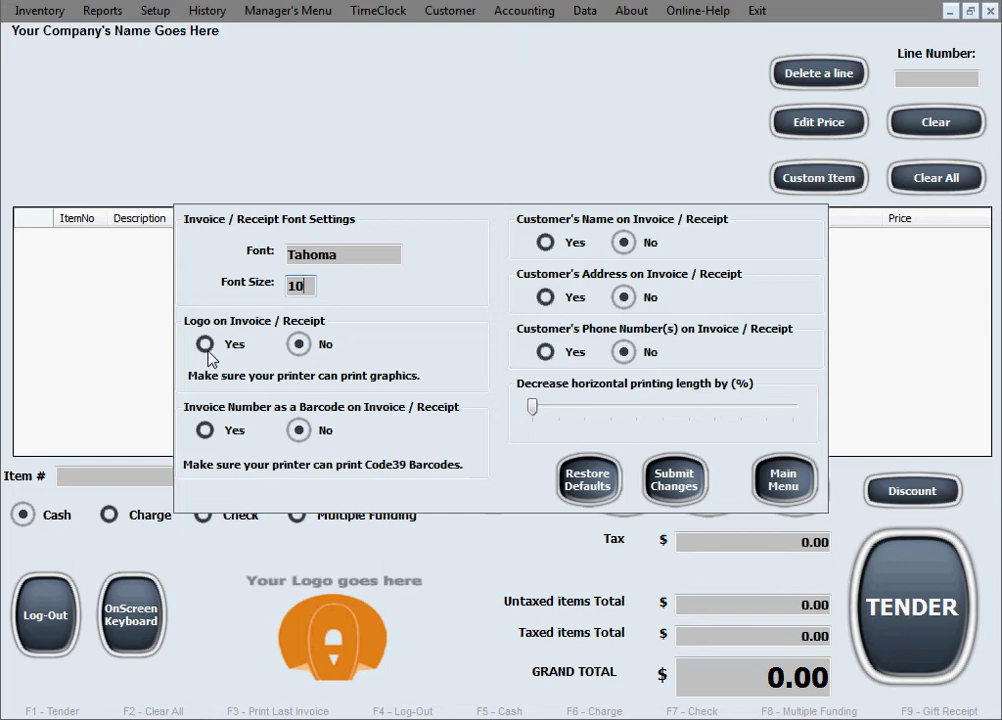
{"action": "left_click", "coordinate": [205, 344]}
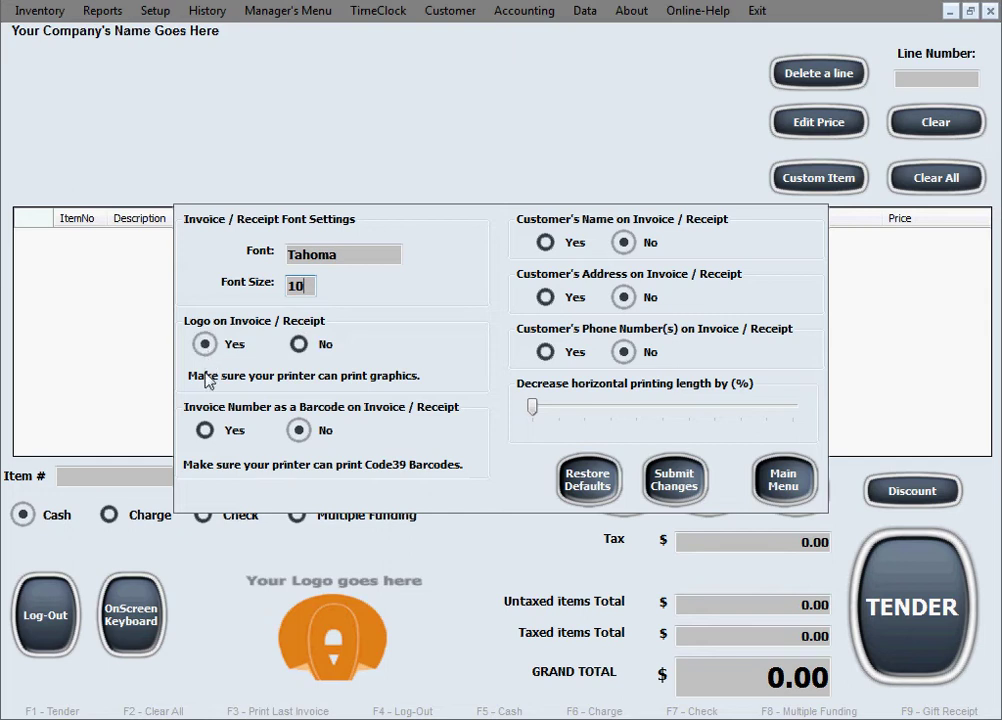
{"action": "left_click", "coordinate": [205, 431]}
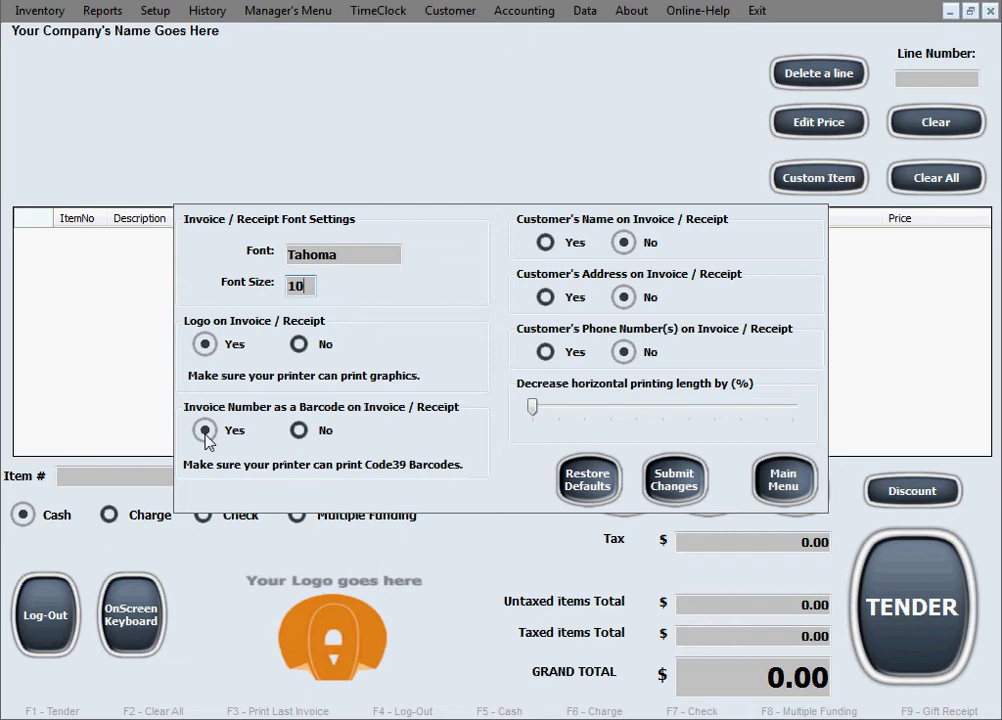
Enable the customer's name, address and phone number(s) on the invoice / receipt.
{"action": "left_click", "coordinate": [545, 243]}
{"action": "left_click", "coordinate": [545, 297]}
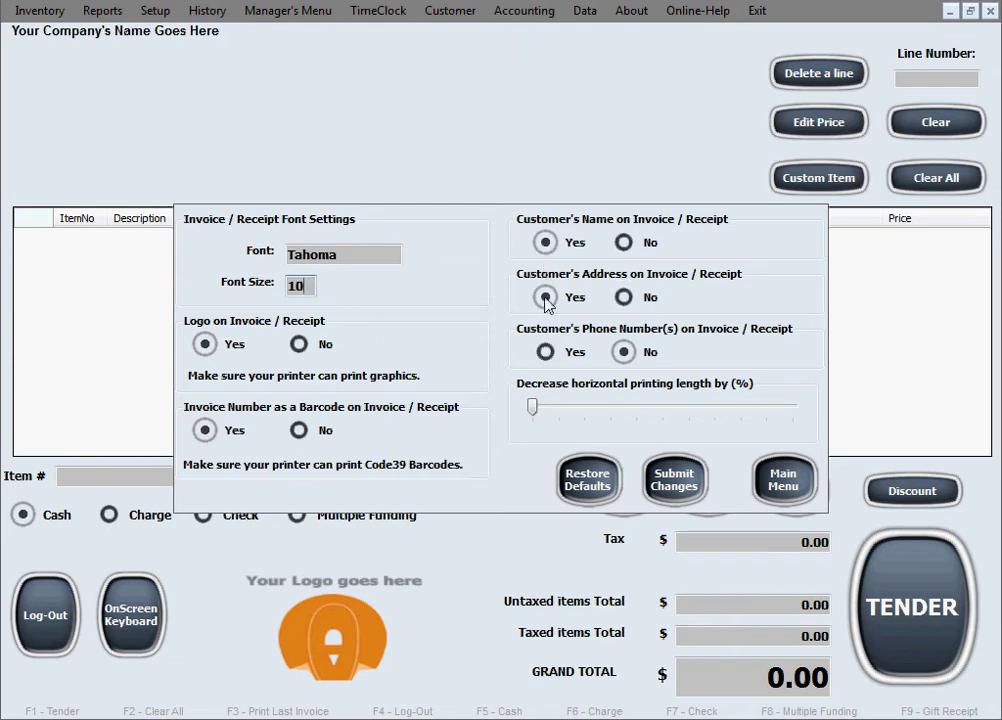
{"action": "left_click", "coordinate": [545, 352]}
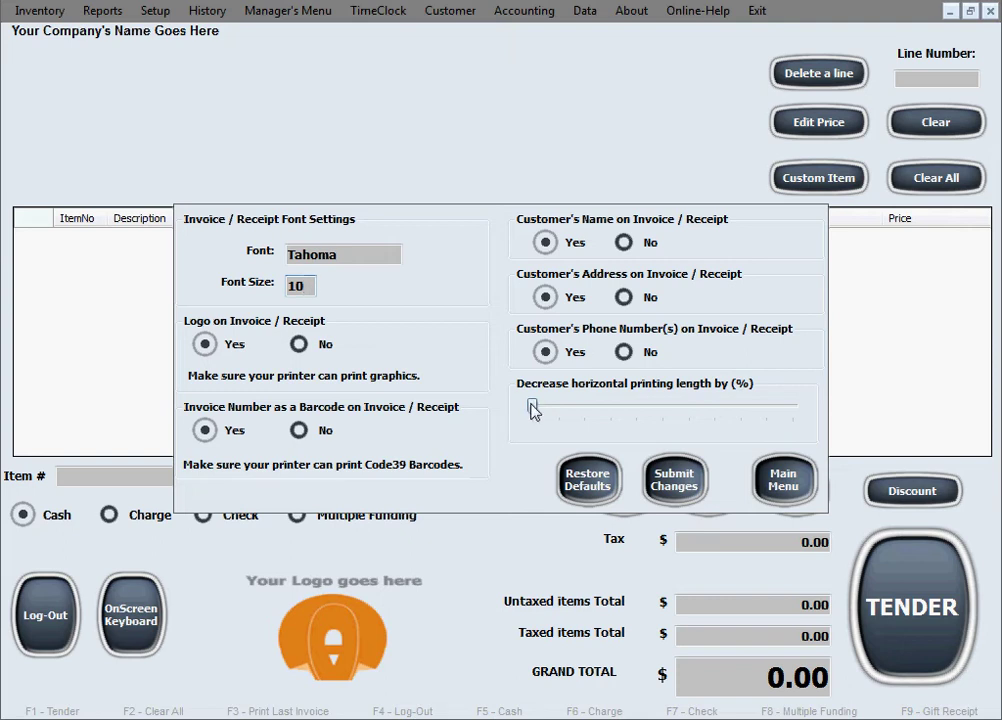
Try the horizontal printing length reduction, return it to its minimum, and submit the invoice / receipt settings.
{"action": "mouse_move", "coordinate": [537, 418]}
{"action": "left_mouse_down"}
{"action": "mouse_move", "coordinate": [774, 411]}
{"action": "mouse_move", "coordinate": [532, 411]}
{"action": "left_mouse_up"}
{"action": "left_click_drag", "start_coordinate": [585, 408], "coordinate": [528, 427]}
{"action": "left_click", "coordinate": [677, 488]}
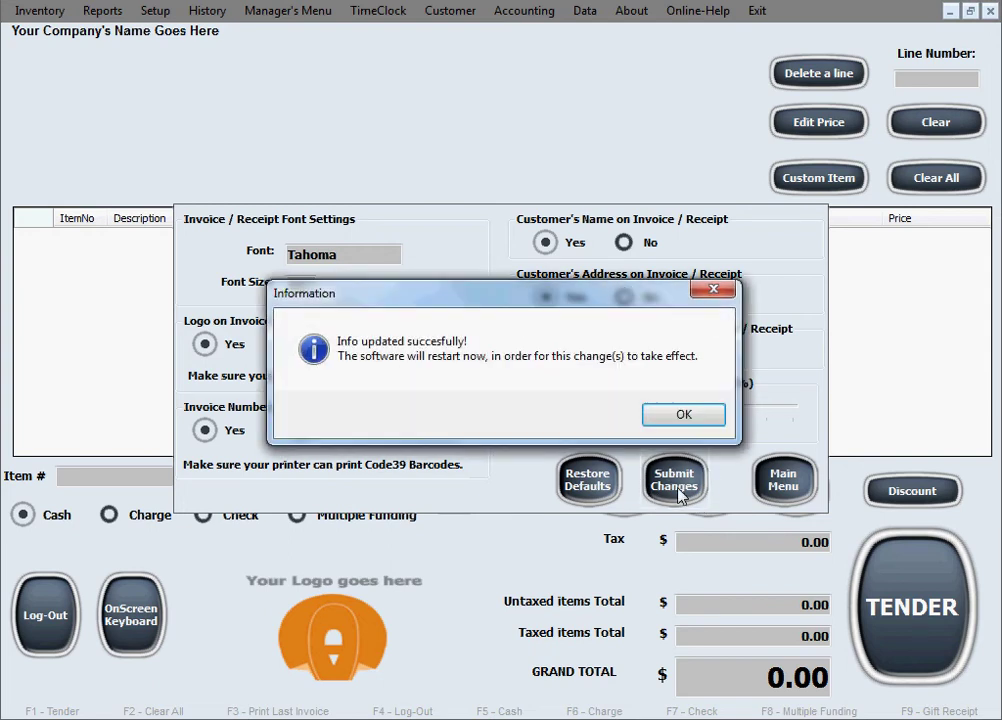
{"action": "key", "text": "Return"}
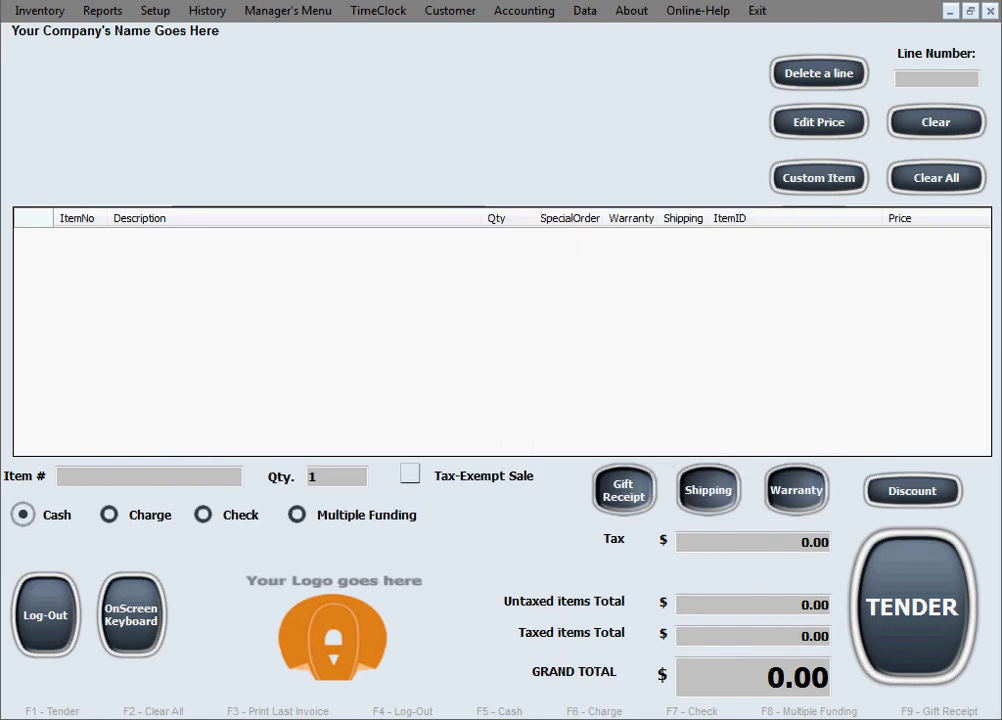
Open the Regional Standards and Settings.
{"action": "left_click", "coordinate": [162, 17]}
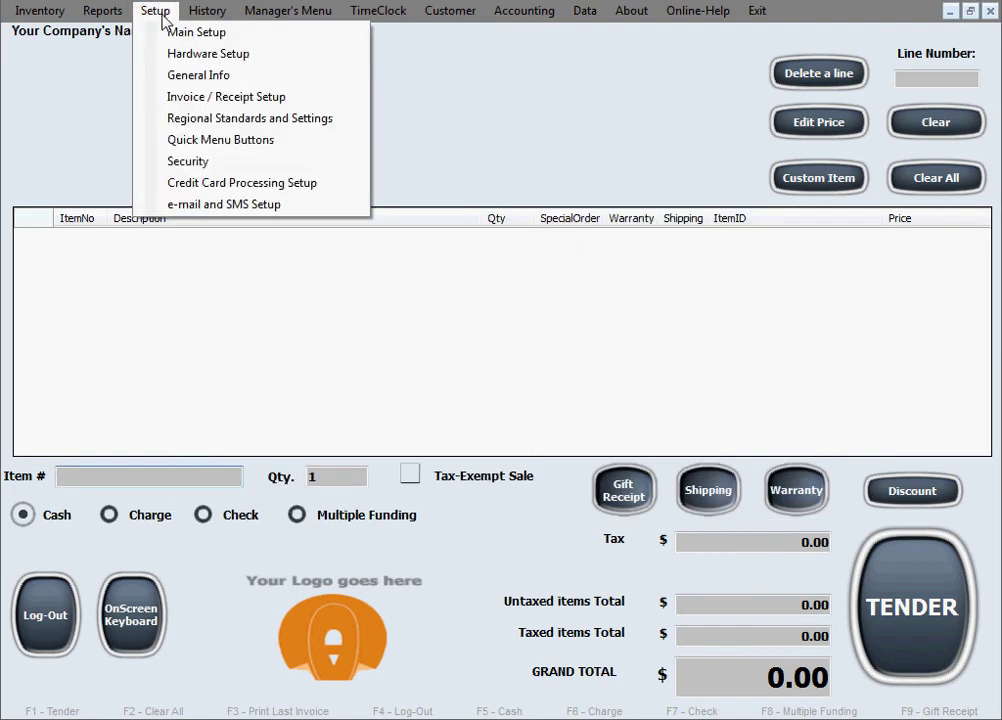
{"action": "left_click", "coordinate": [263, 119]}
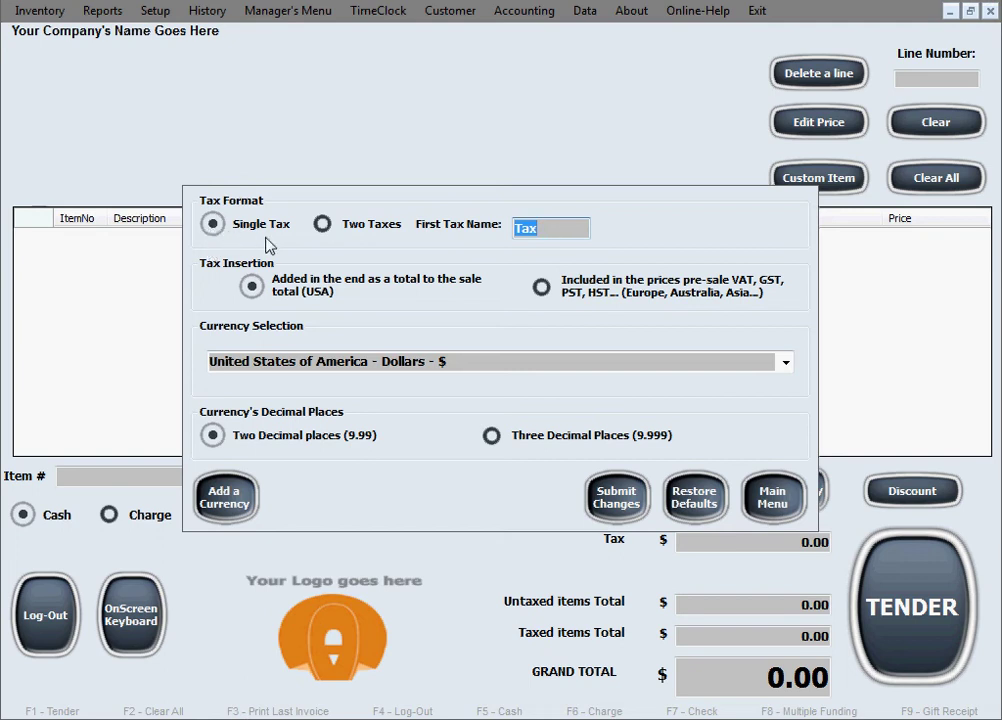
Switch the tax format to Two Taxes and name the taxes State Tax and Federal Tax.
{"action": "left_click", "coordinate": [322, 225]}
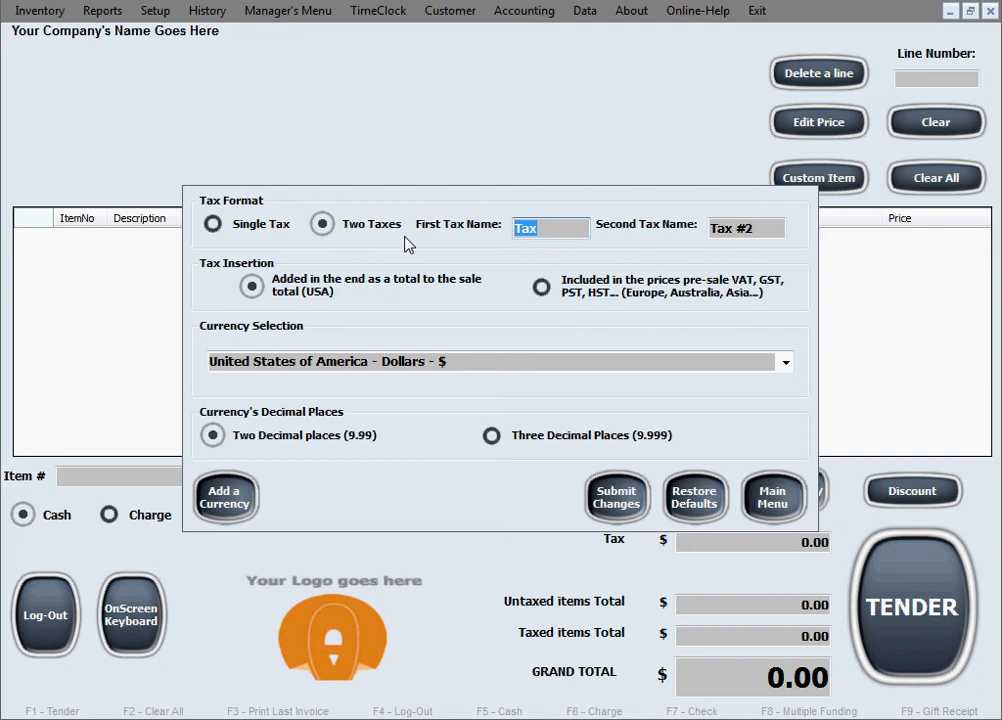
{"action": "left_click", "coordinate": [531, 231]}
{"action": "double_click", "coordinate": [531, 231]}
{"action": "type", "text": "State Tax"}
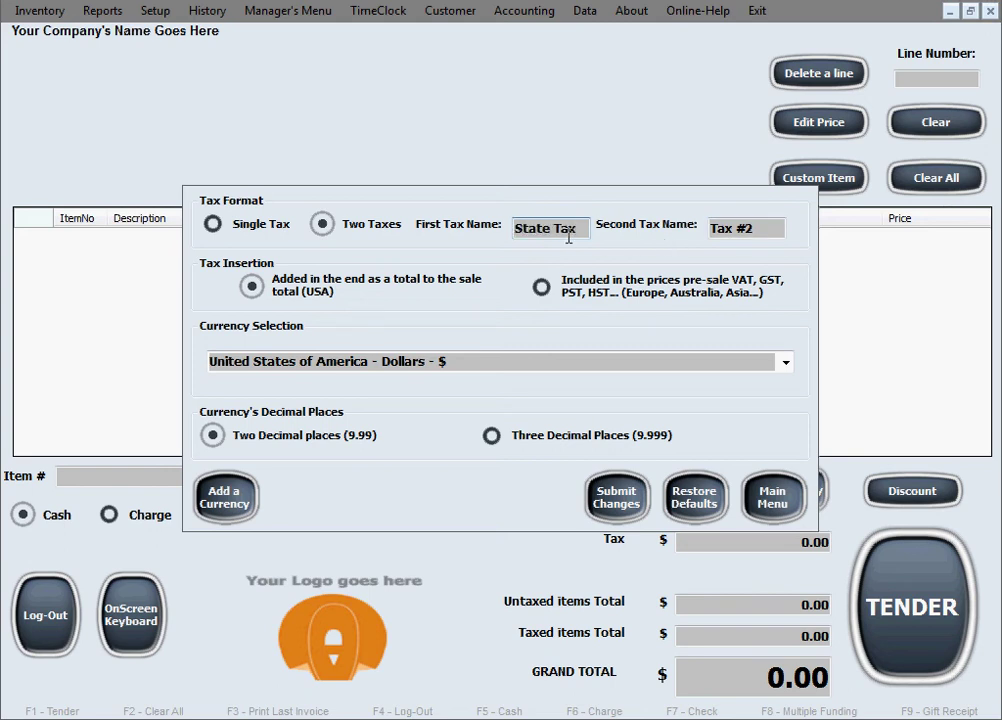
{"action": "left_click", "coordinate": [751, 231]}
{"action": "left_click_drag", "start_coordinate": [751, 231], "coordinate": [655, 231]}
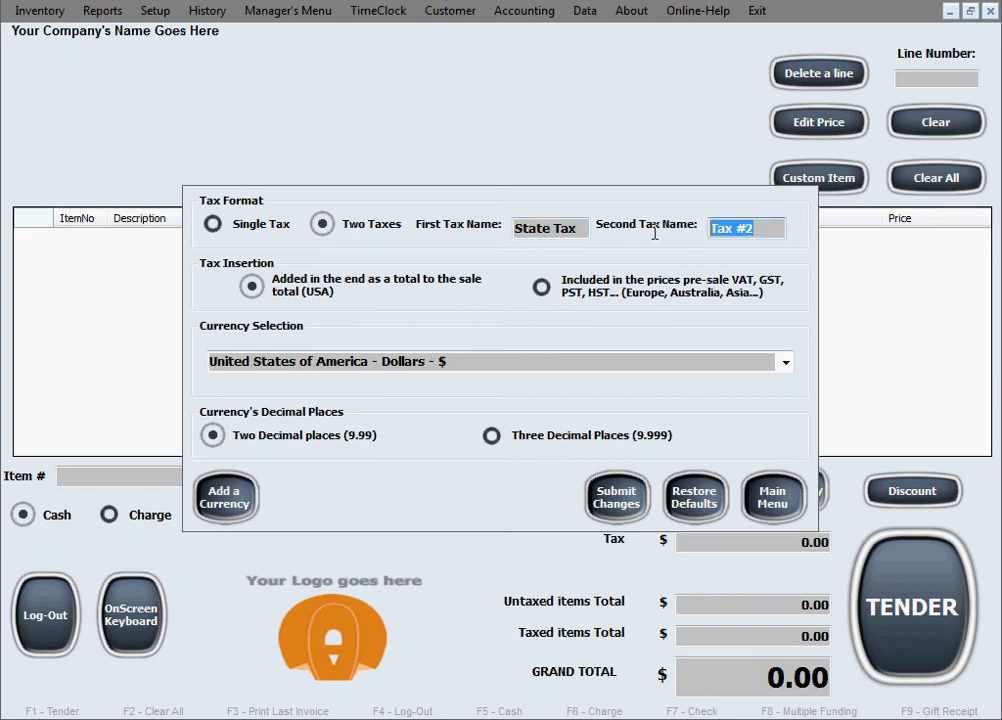
{"action": "type", "text": "Federal"}
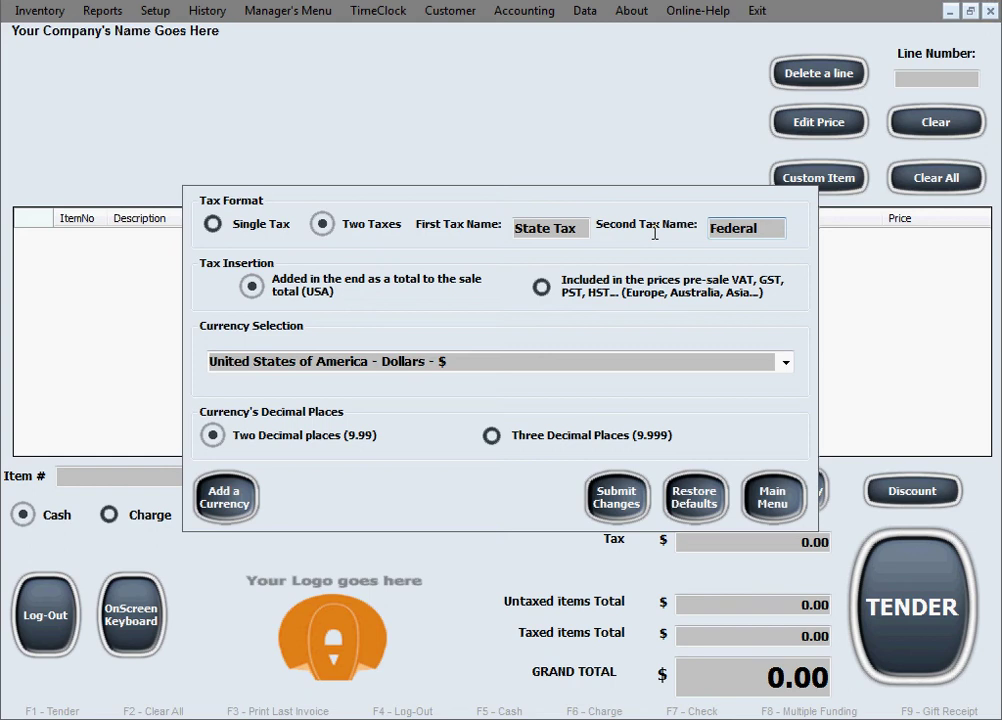
{"action": "type", "text": " Tax"}
Return the tax format to Single Tax and shorten the first tax name to Tax.
{"action": "left_click", "coordinate": [213, 228]}
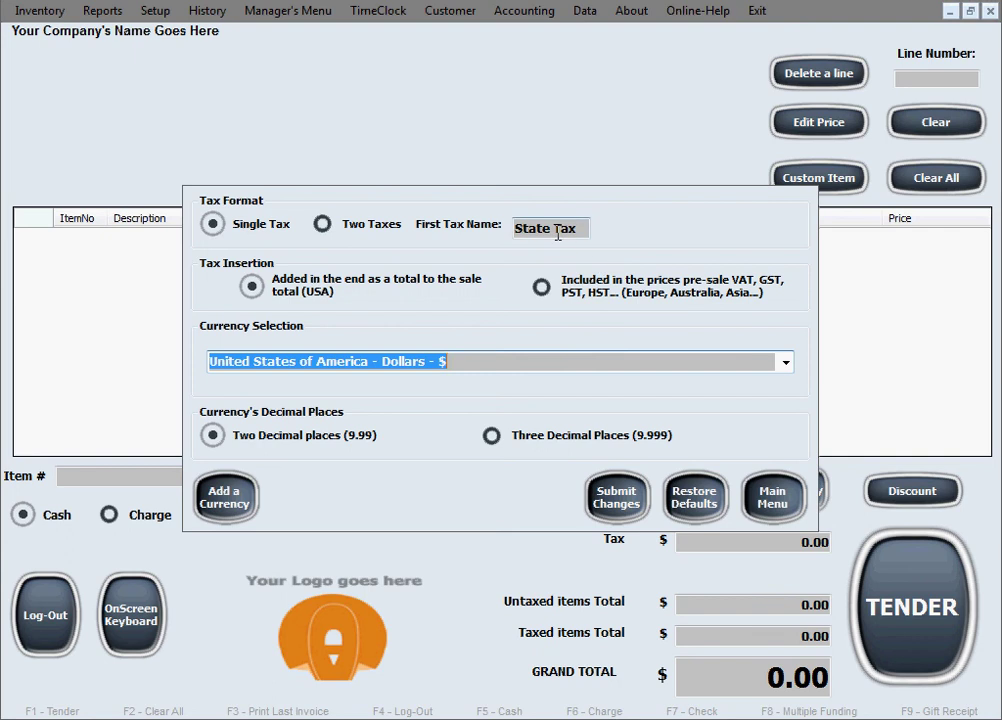
{"action": "left_click_drag", "start_coordinate": [556, 228], "coordinate": [514, 228]}
{"action": "key", "text": "BackSpace"}
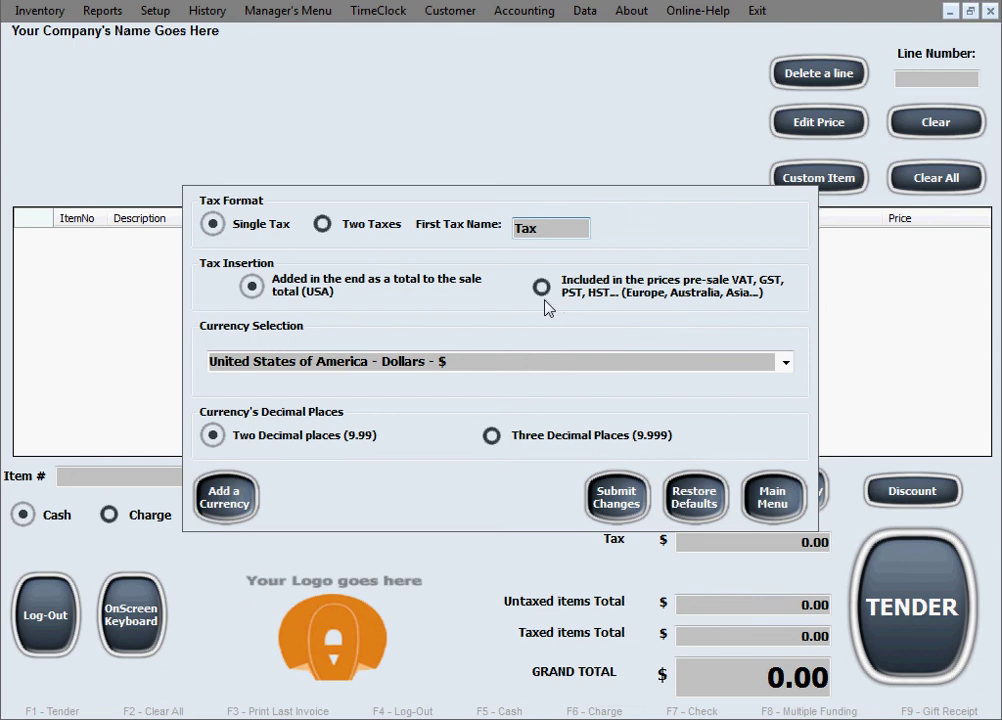
Try the tax insertion included in the prices pre-sale and switch back to adding tax to the sale total.
{"action": "left_click", "coordinate": [541, 288]}
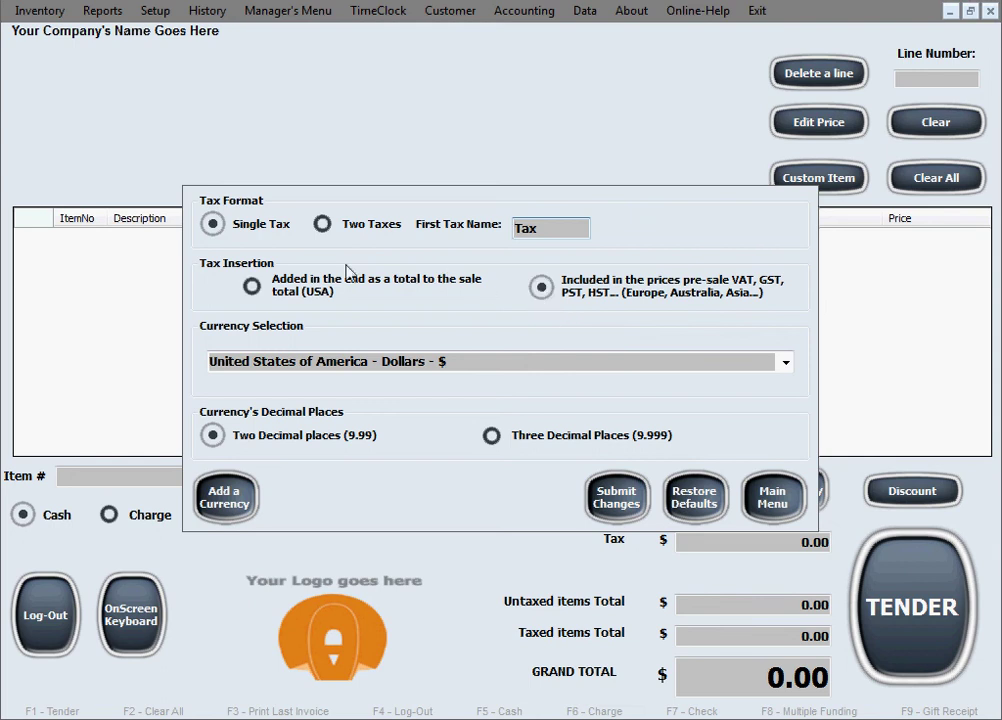
{"action": "left_click", "coordinate": [252, 288]}
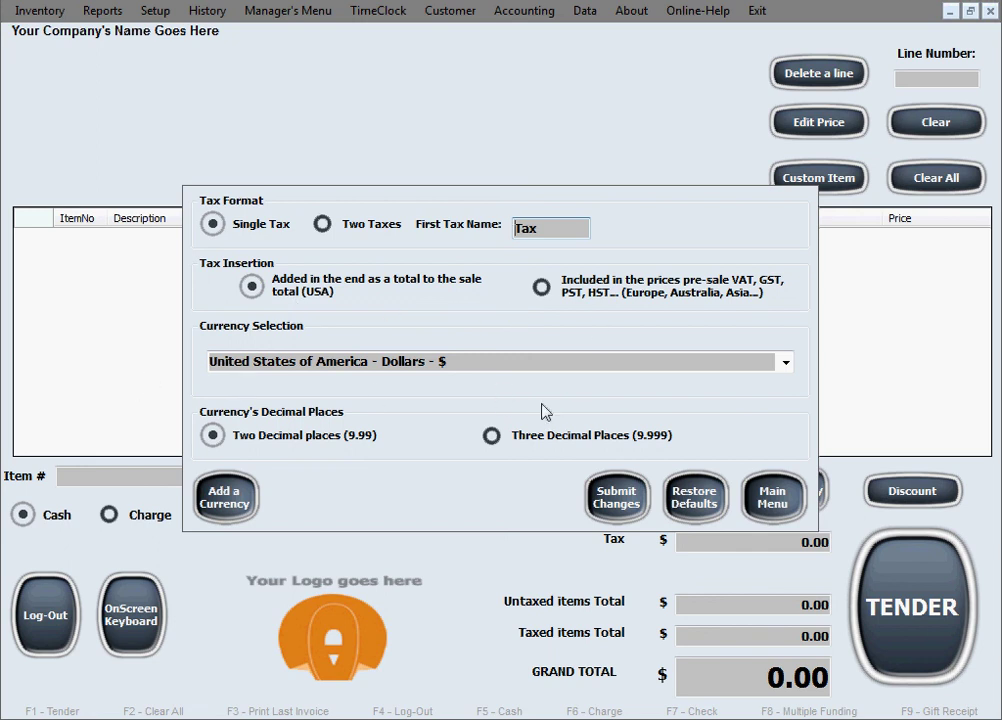
Browse the country currencies available in the currency selection, from the United States back to Lithuania, and close the list without choosing another one.
{"action": "left_click", "coordinate": [786, 364]}
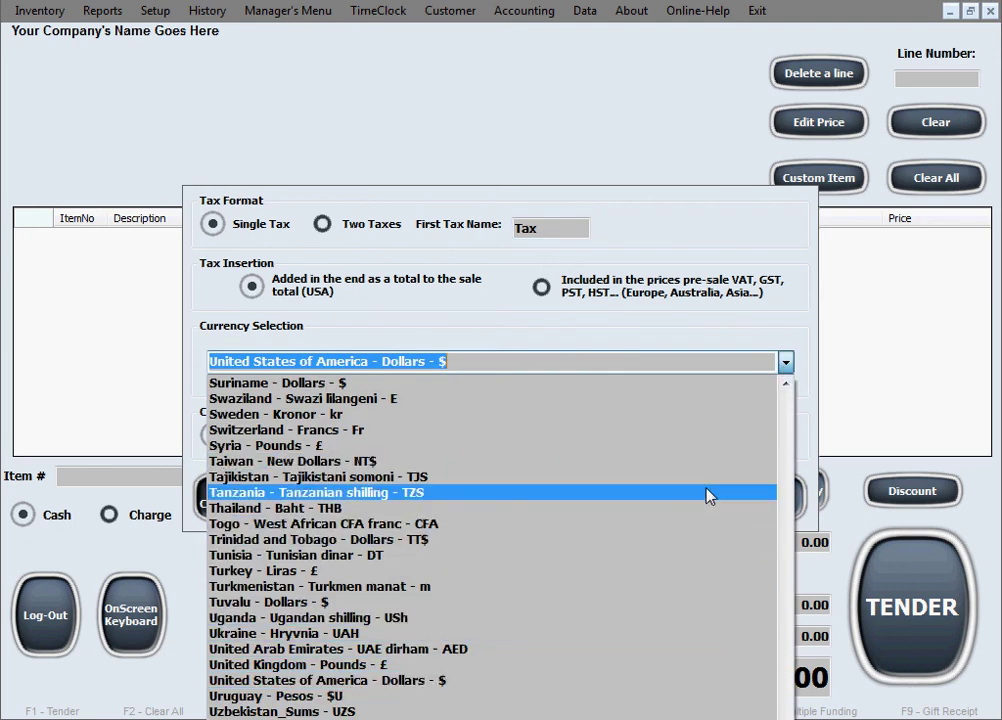
{"action": "left_click", "coordinate": [786, 385]}
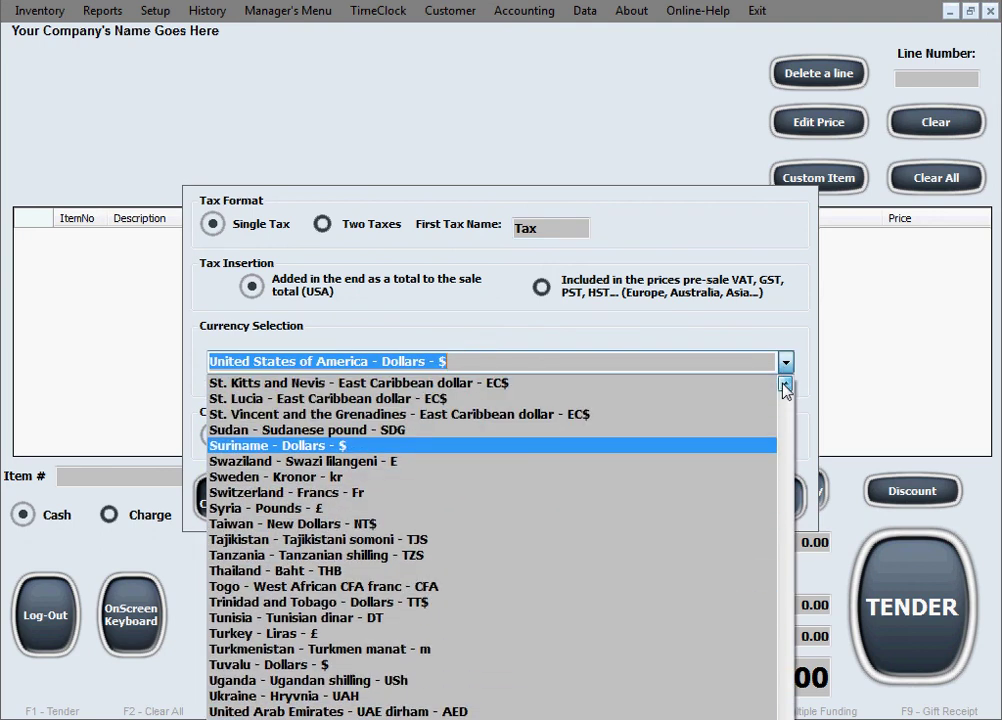
{"action": "left_click", "coordinate": [786, 386]}
{"action": "left_click", "coordinate": [786, 386]}
{"action": "left_click", "coordinate": [786, 386]}
{"action": "scroll", "coordinate": [786, 386], "scroll_direction": "up", "scroll_amount": 10}
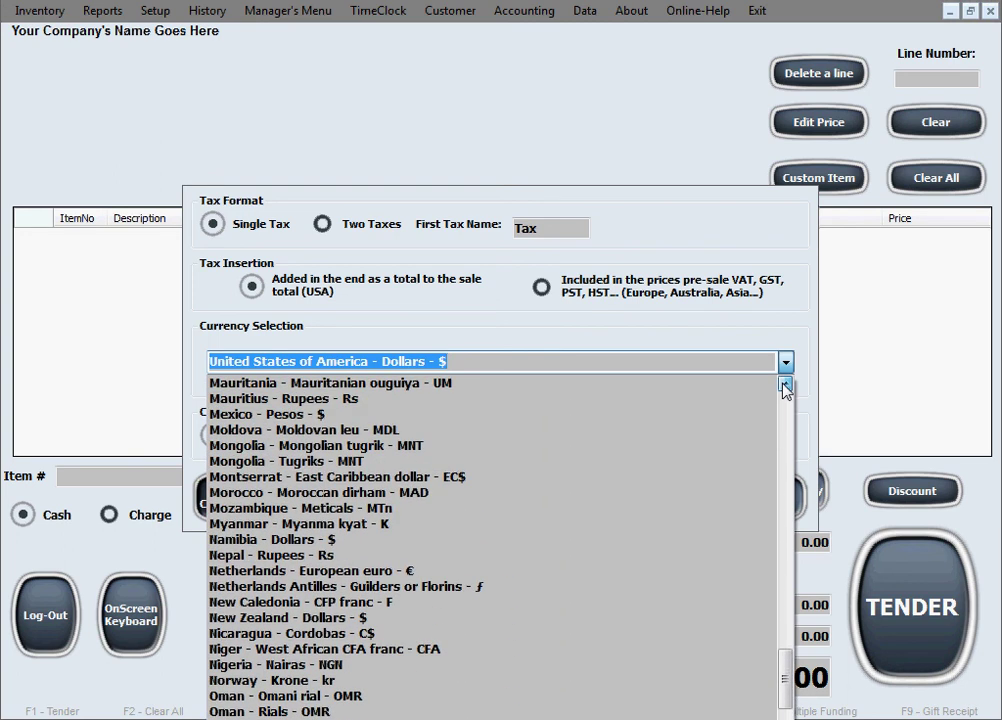
{"action": "scroll", "coordinate": [786, 386], "scroll_direction": "up", "scroll_amount": 4}
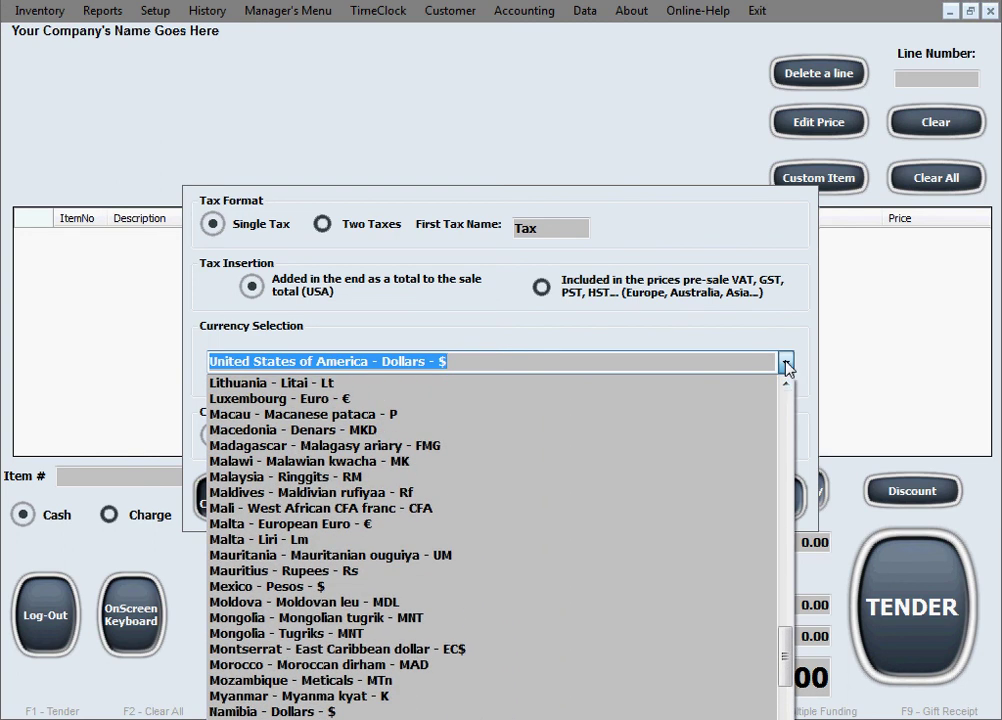
{"action": "left_click", "coordinate": [786, 366]}
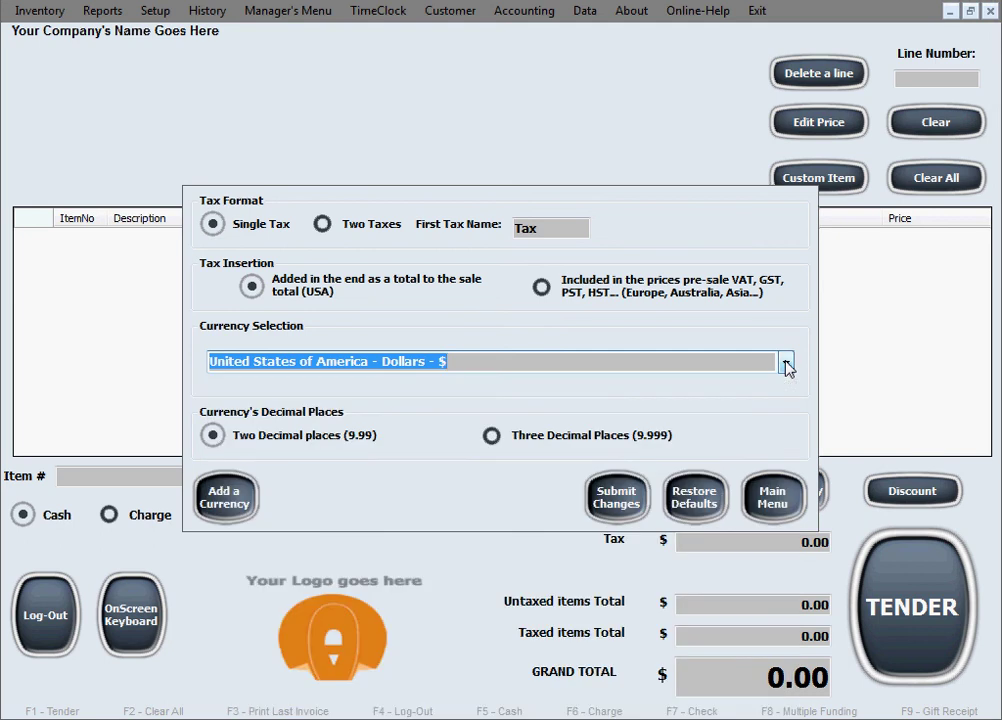
{"action": "left_click", "coordinate": [702, 360]}
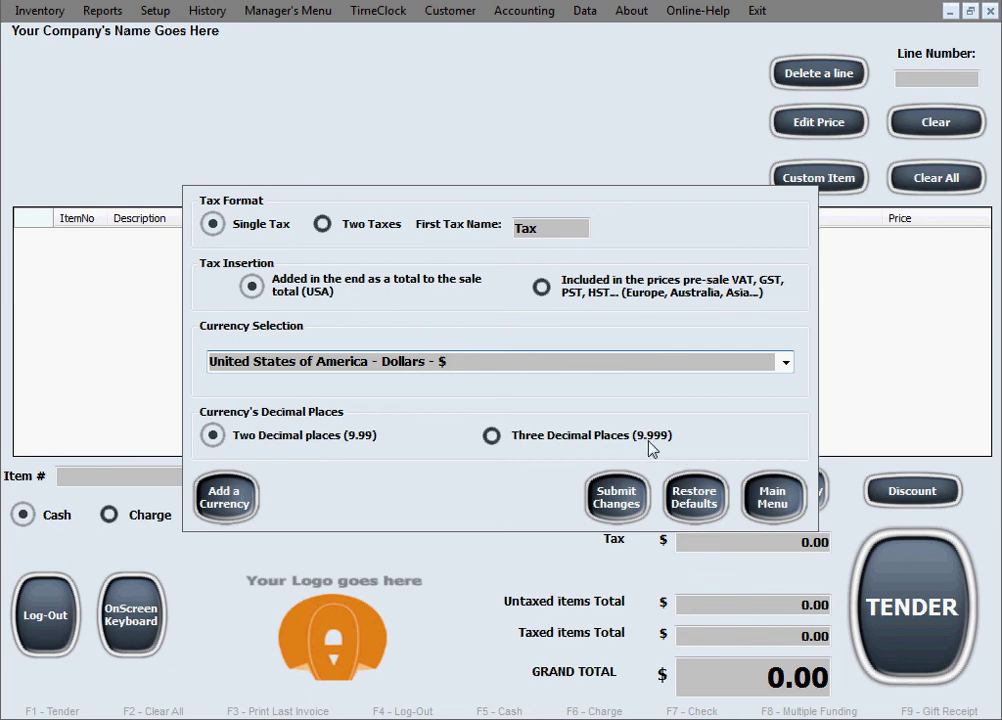
Try three decimal places for the currency, switch back to two decimal places (9.99) and submit the regional settings.
{"action": "left_click", "coordinate": [495, 440]}
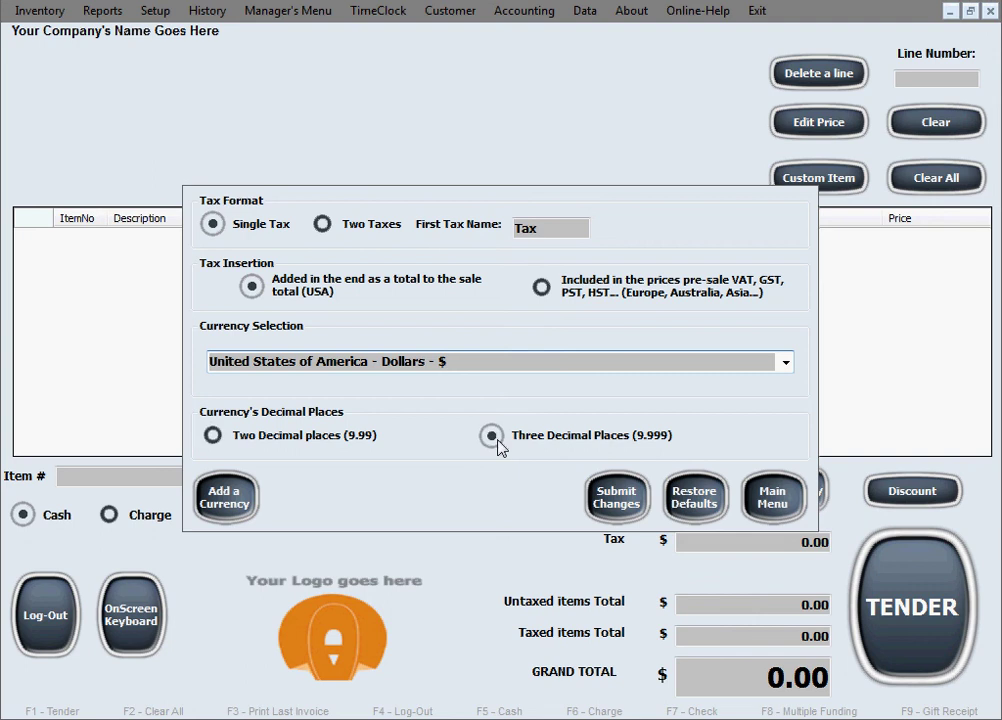
{"action": "left_click", "coordinate": [216, 440]}
{"action": "left_click", "coordinate": [618, 497]}
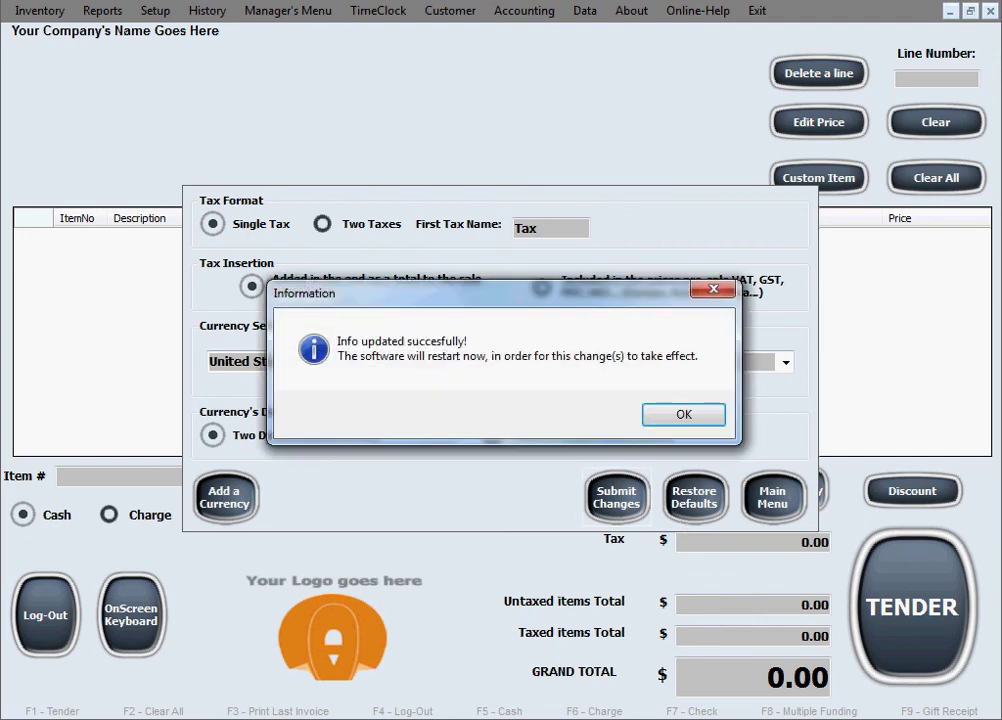